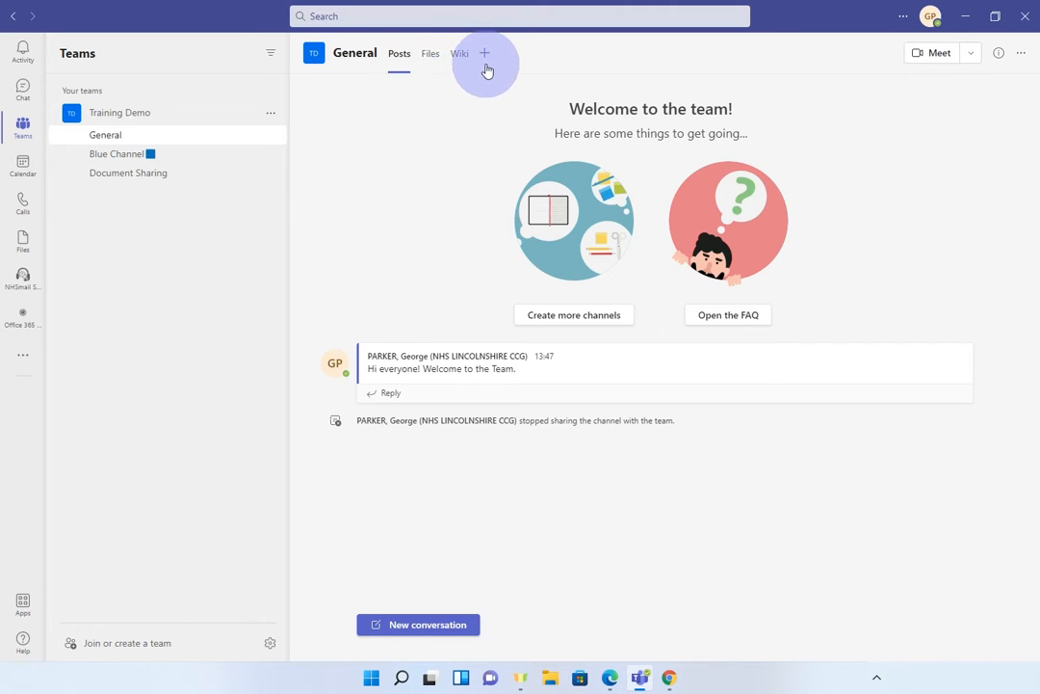
# - Add a Word tab to the General channel showing Important Process.docx, with a post about it to the channel
pyautogui.click(484, 68)
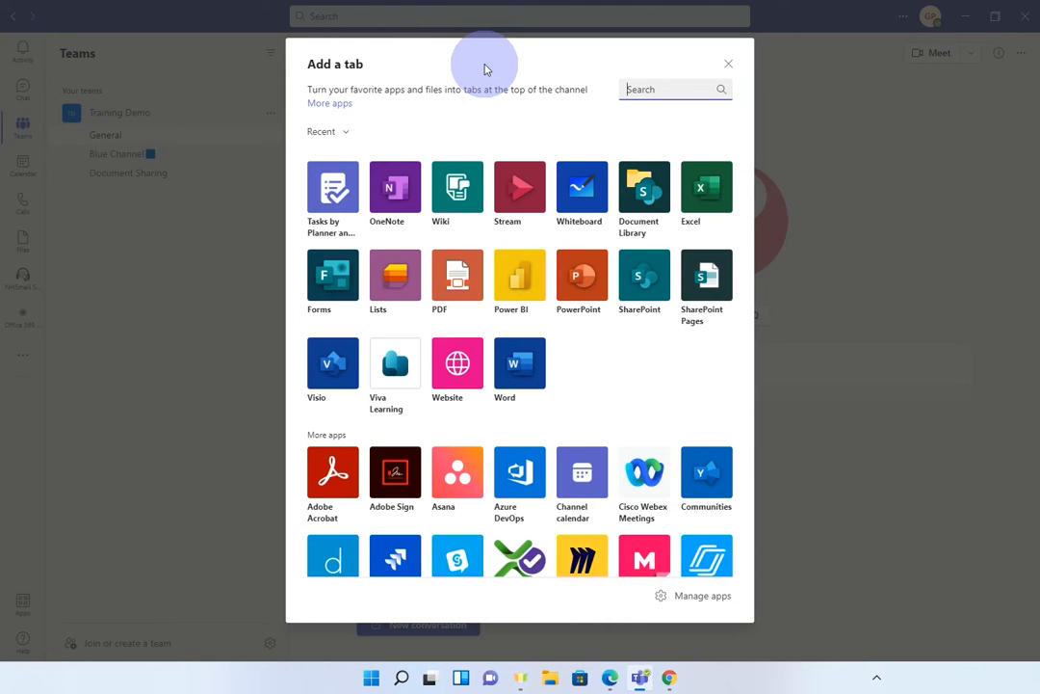
pyautogui.write('Word')
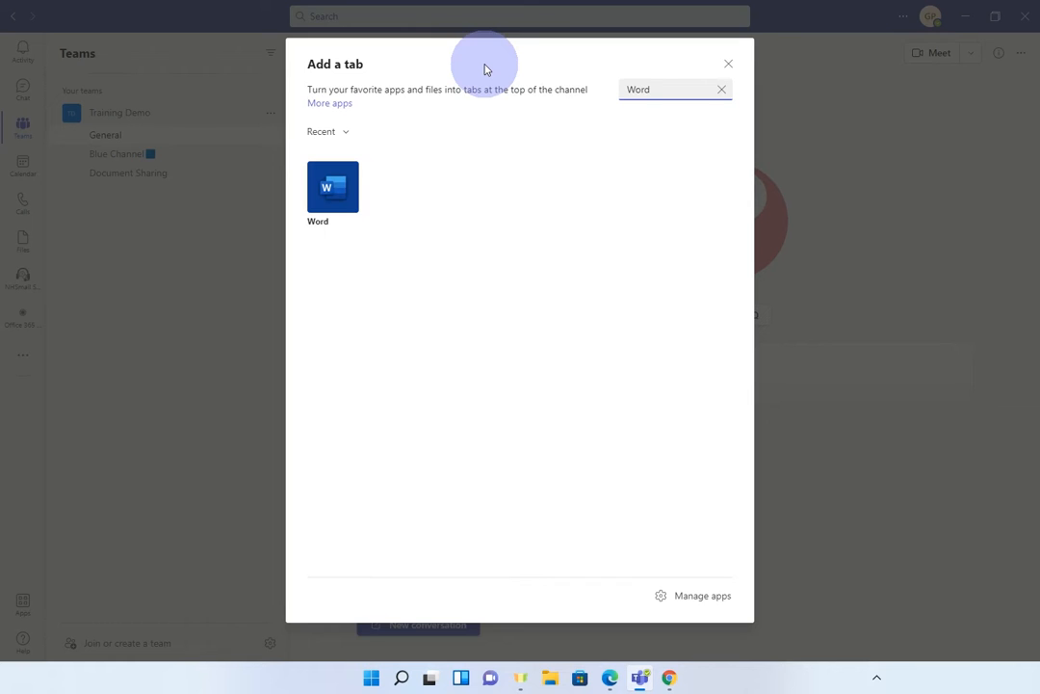
pyautogui.click(338, 207)
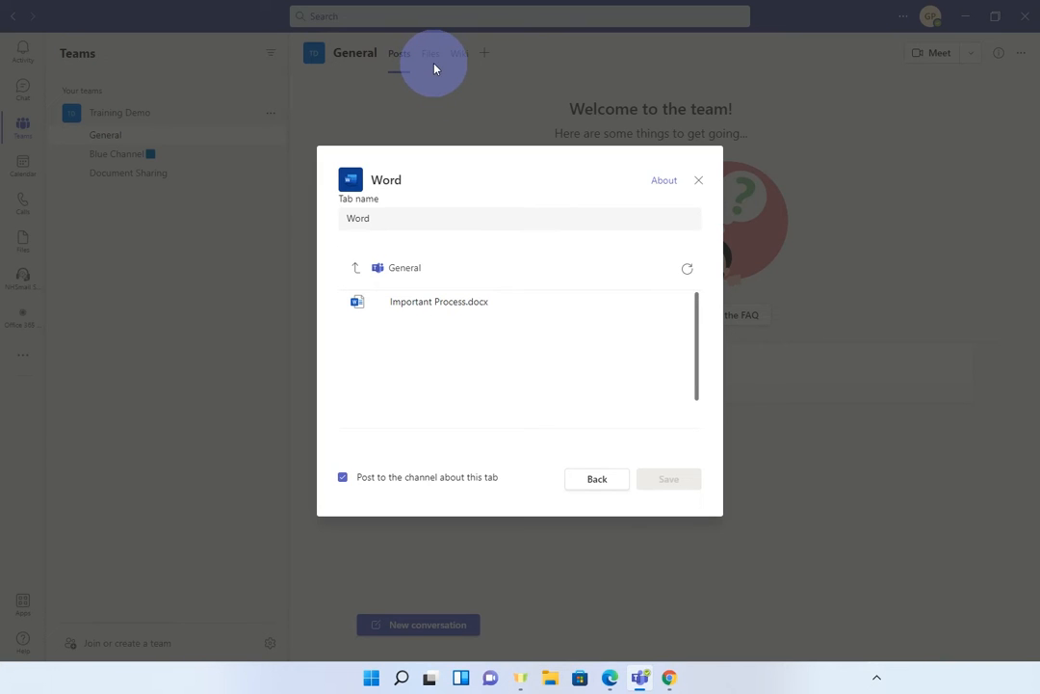
pyautogui.click(436, 311)
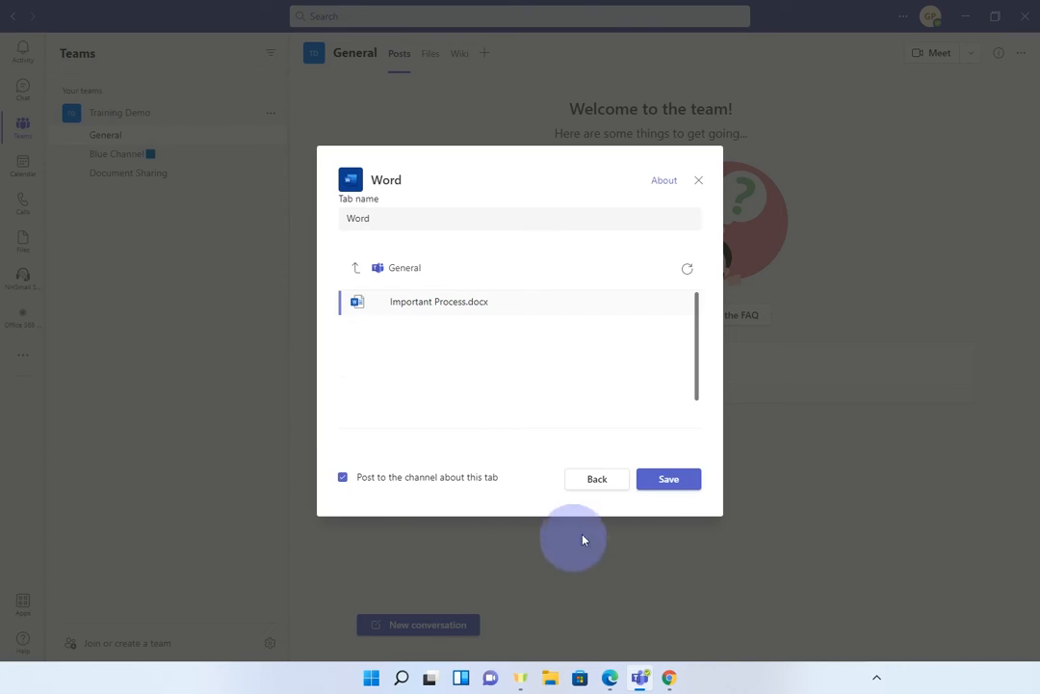
pyautogui.click(668, 480)
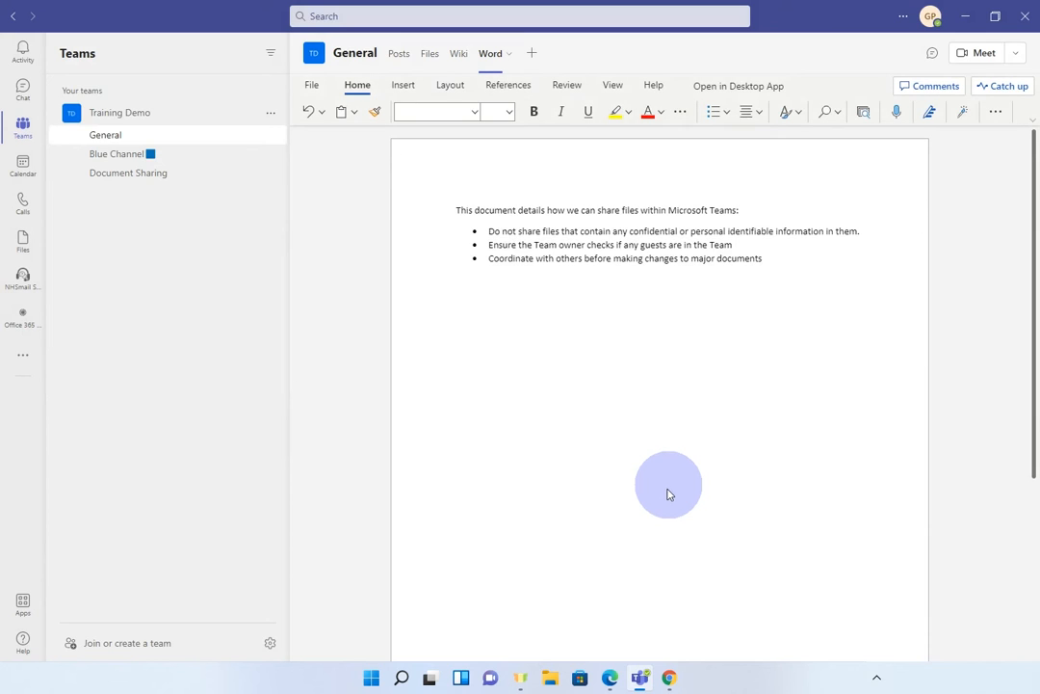
# - Rename the General channel's Word tab to "Important!"
pyautogui.click(509, 64)
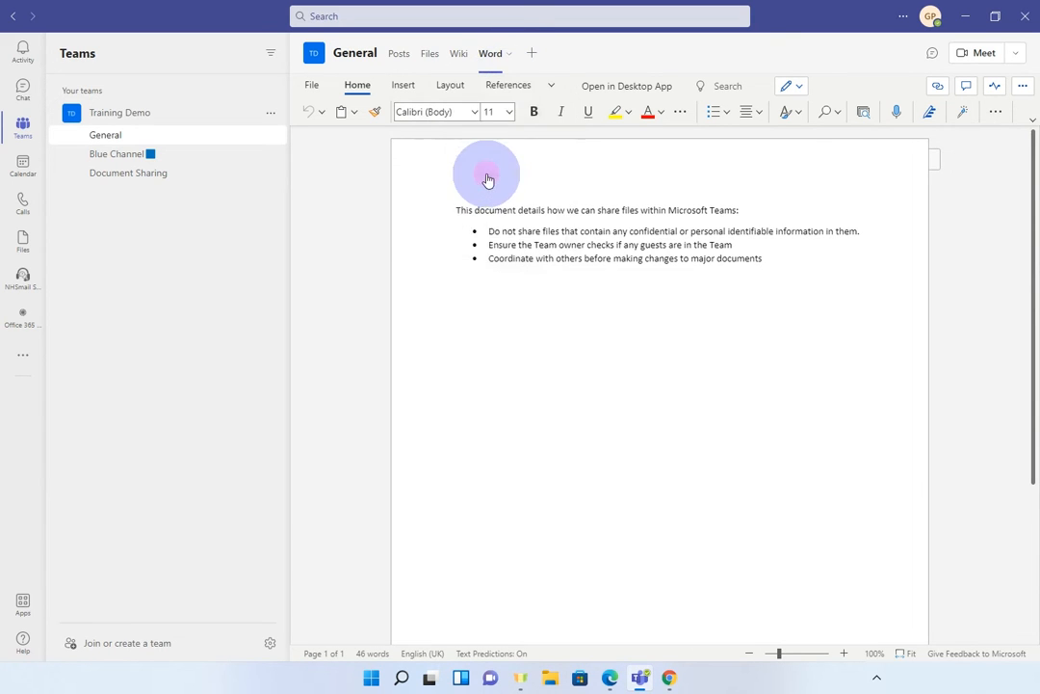
pyautogui.click(486, 176)
pyautogui.write('Important!')
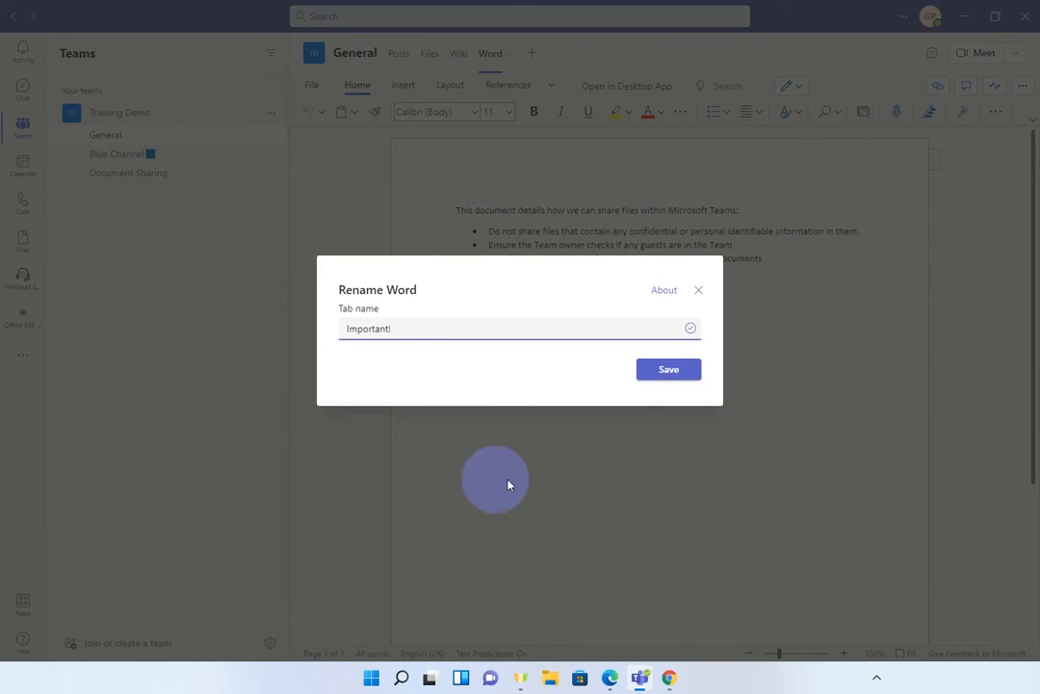
pyautogui.click(670, 374)
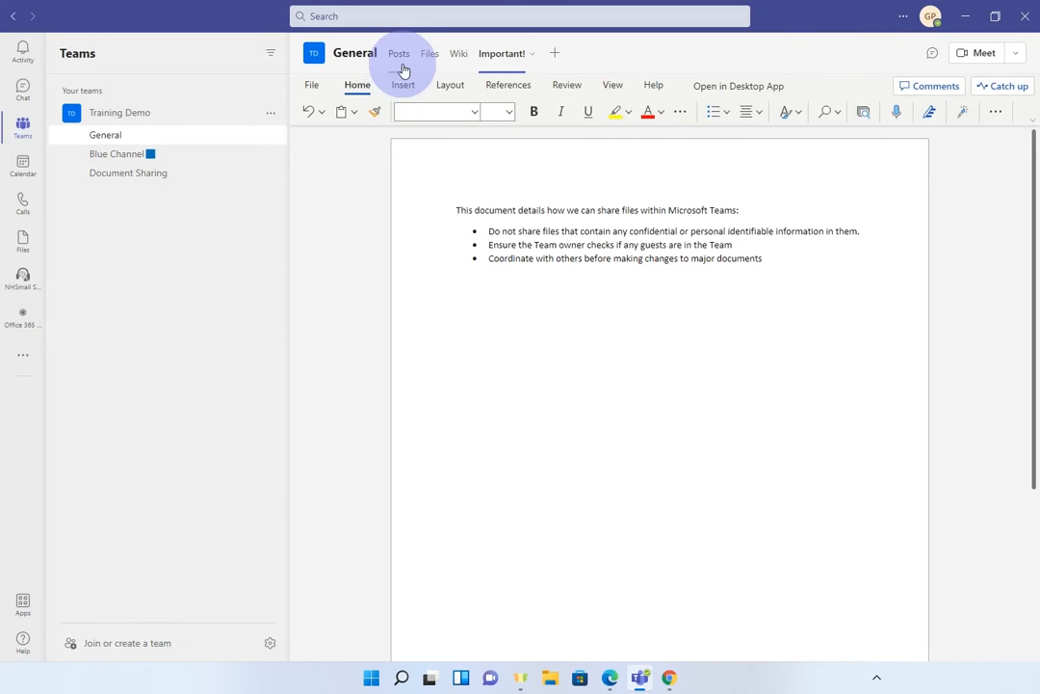
# - Check the General channel's posts for the new tab's announcement and view the options available for the Important! tab
pyautogui.click(400, 64)
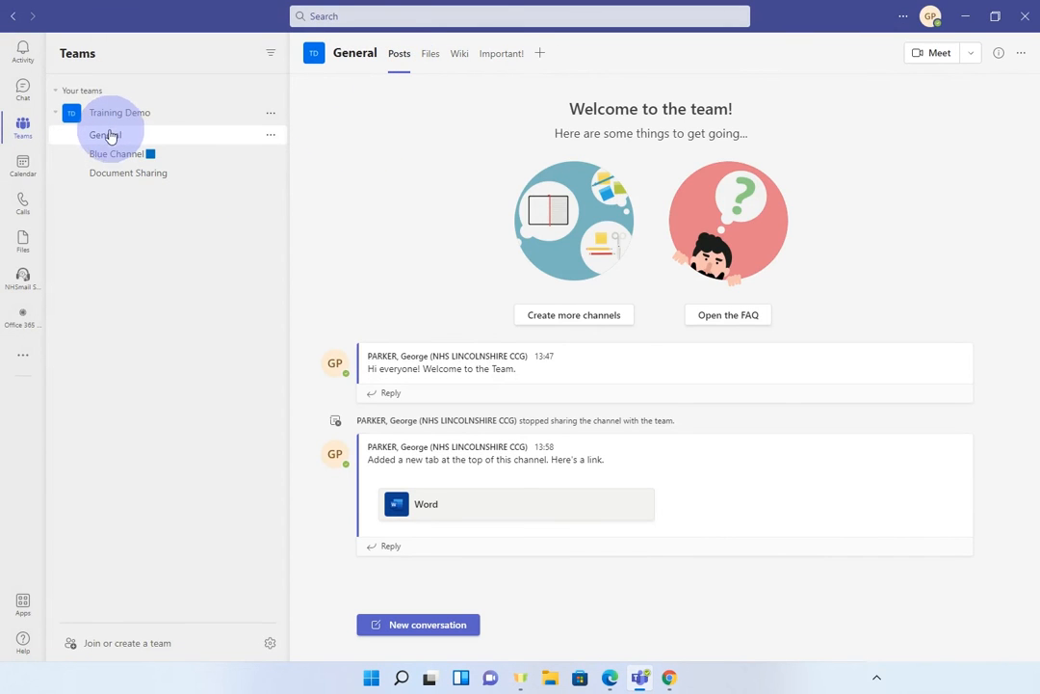
pyautogui.click(504, 69)
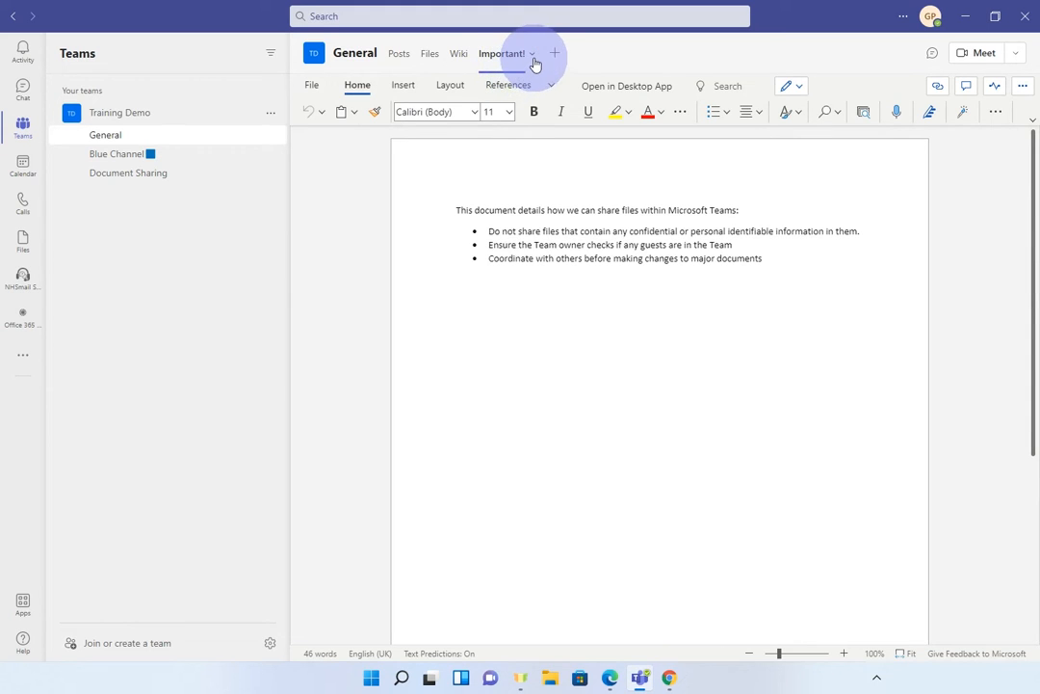
pyautogui.click(532, 60)
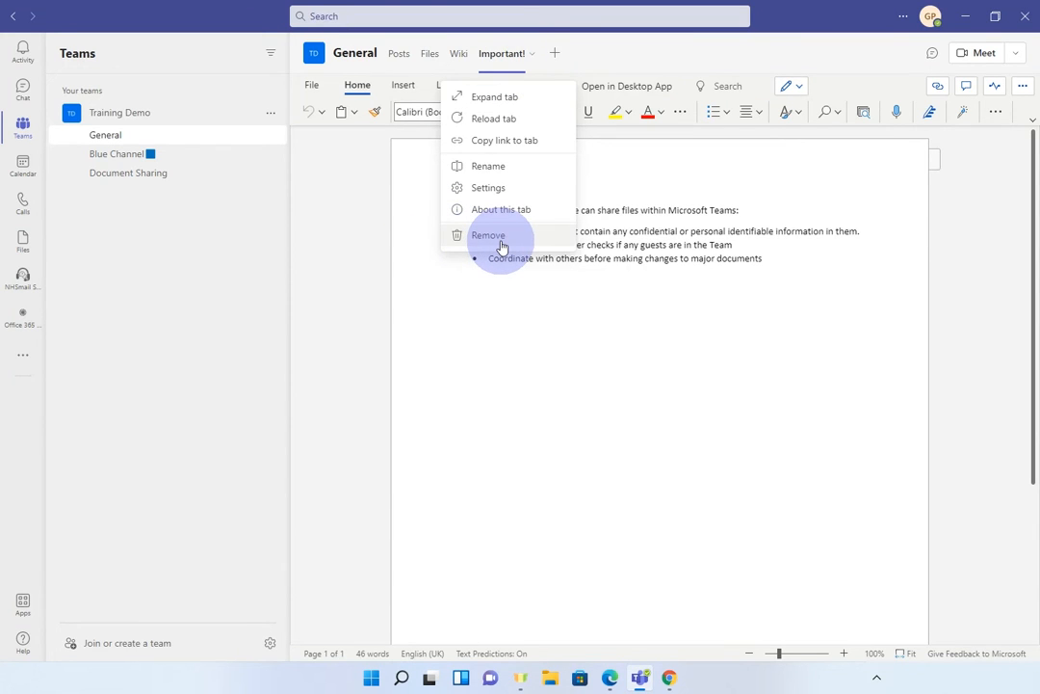
pyautogui.click(531, 66)
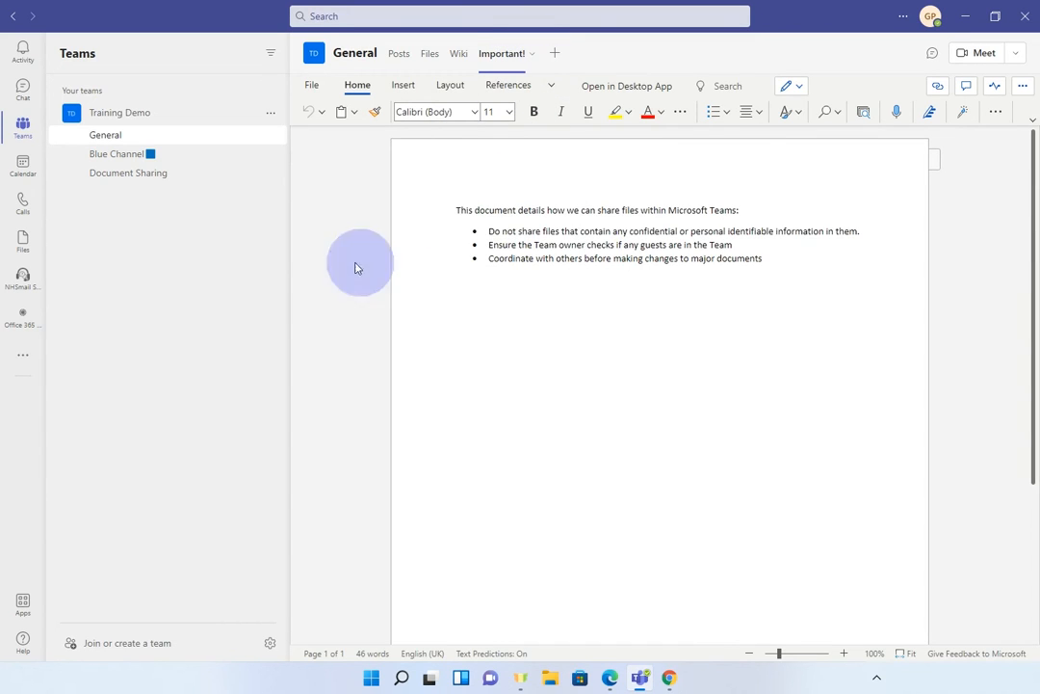
# - Add a Forms tab to Blue Channel using the existing Team Survey form, set to collect responses and announced in the channel
pyautogui.click(125, 162)
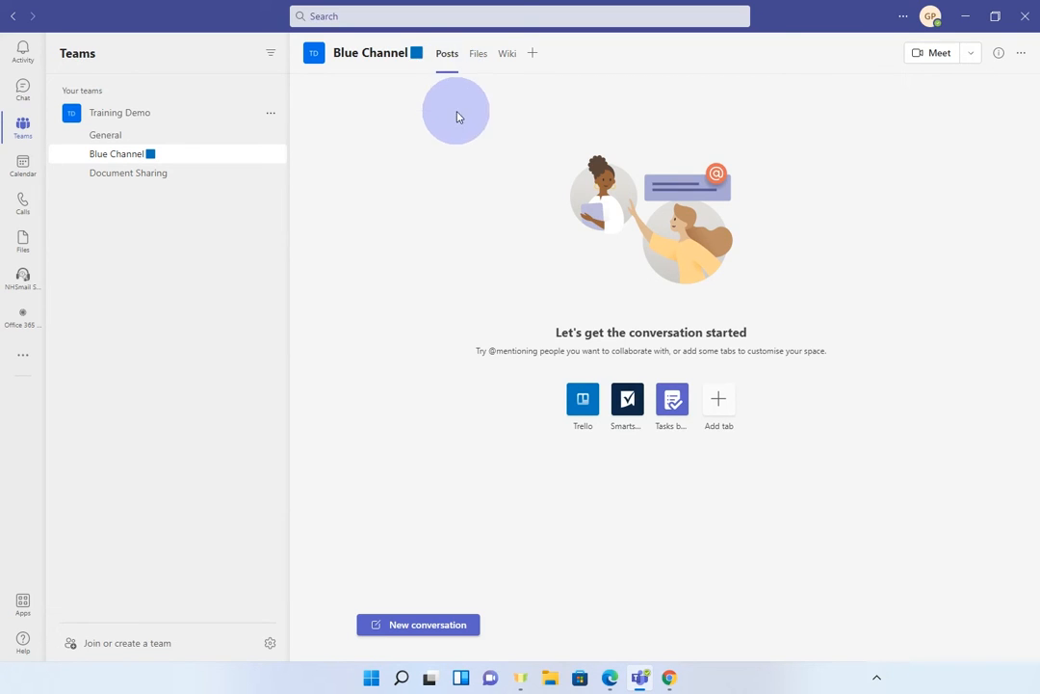
pyautogui.click(534, 66)
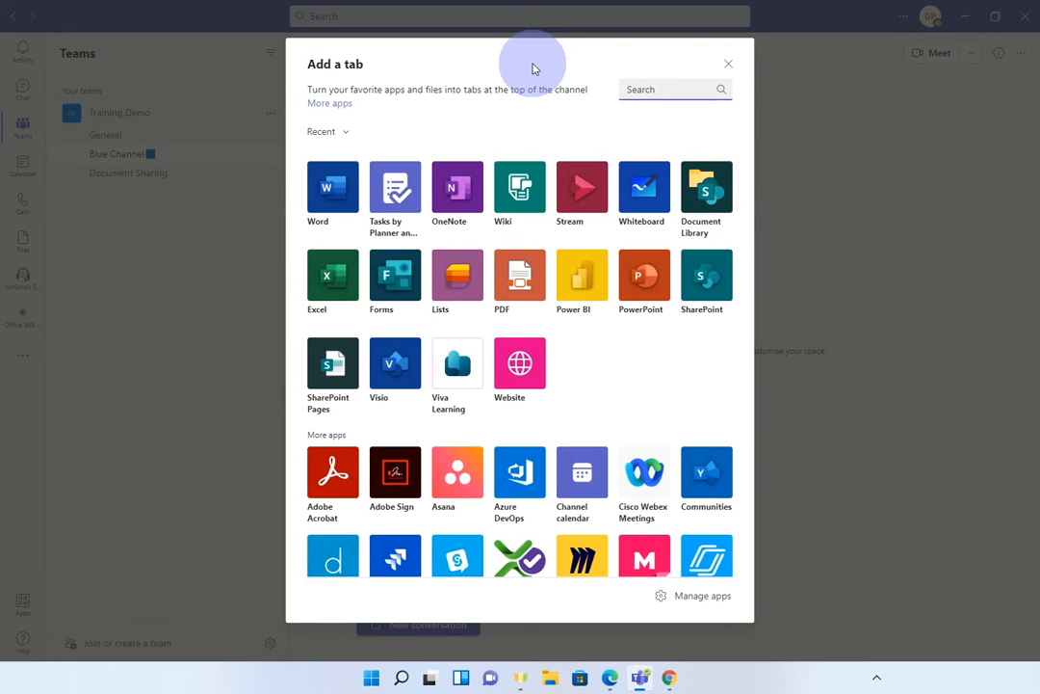
pyautogui.write('Forms')
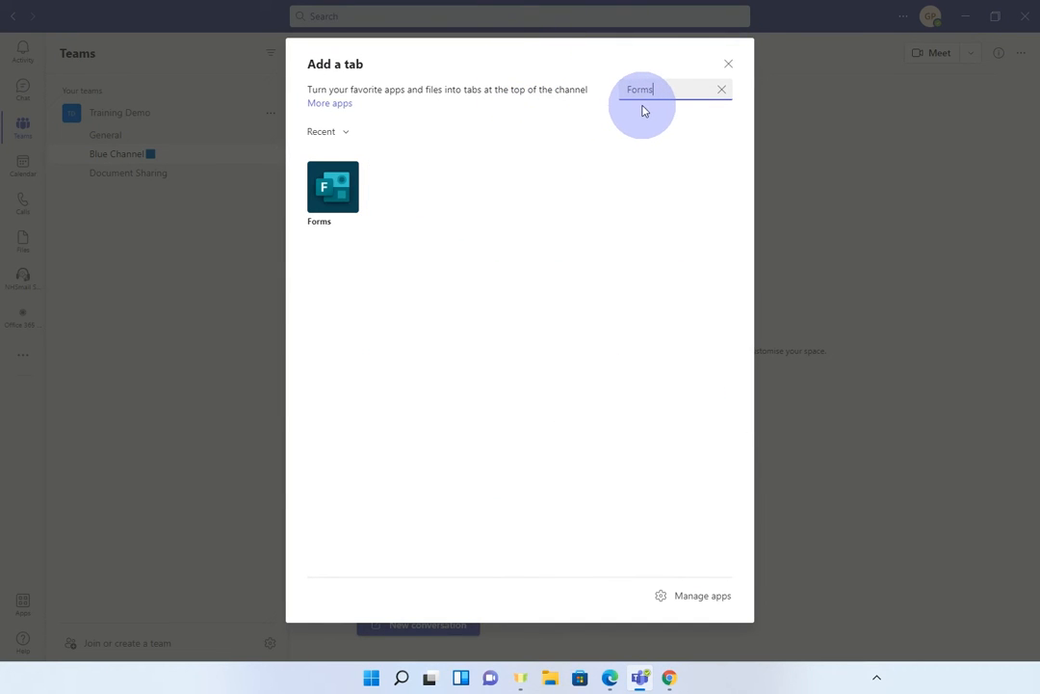
pyautogui.click(340, 216)
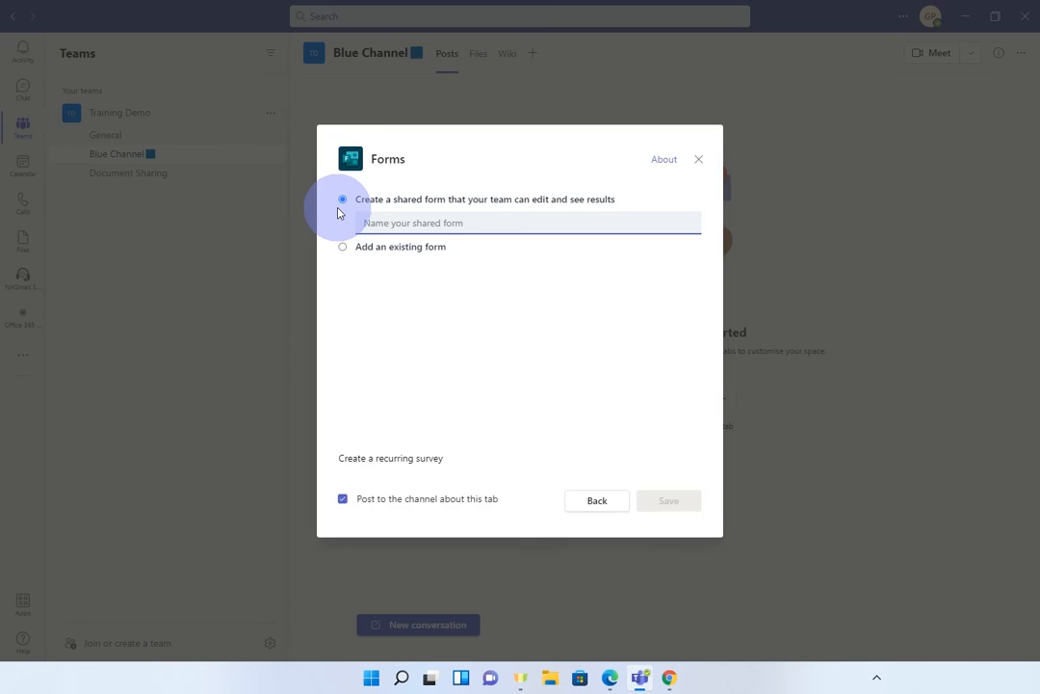
pyautogui.click(345, 255)
pyautogui.click(345, 255)
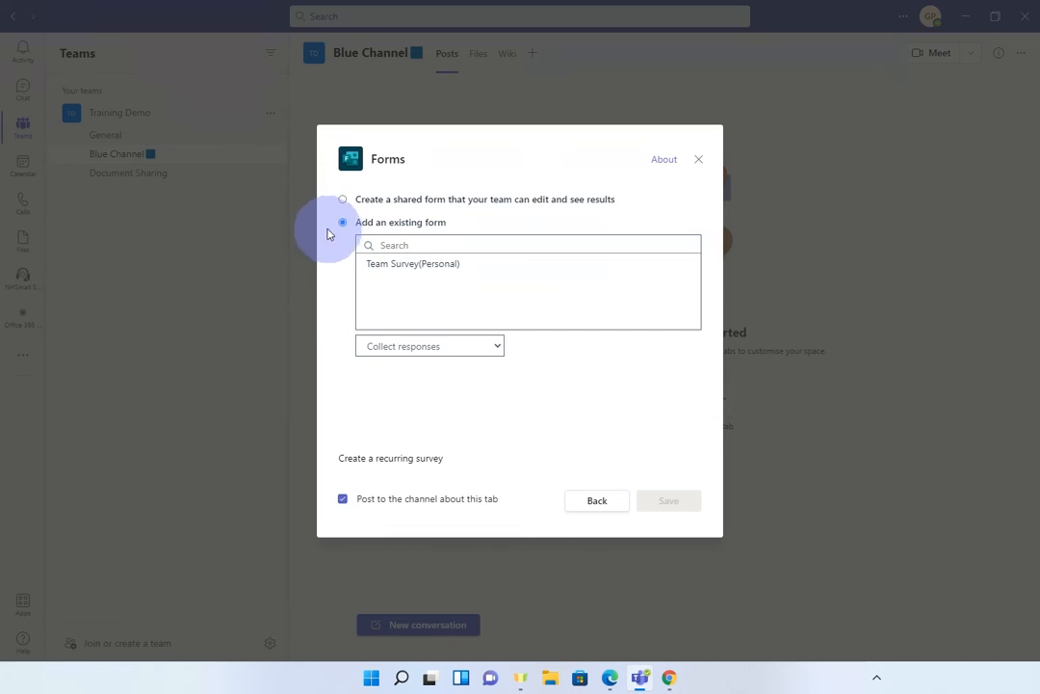
pyautogui.click(382, 270)
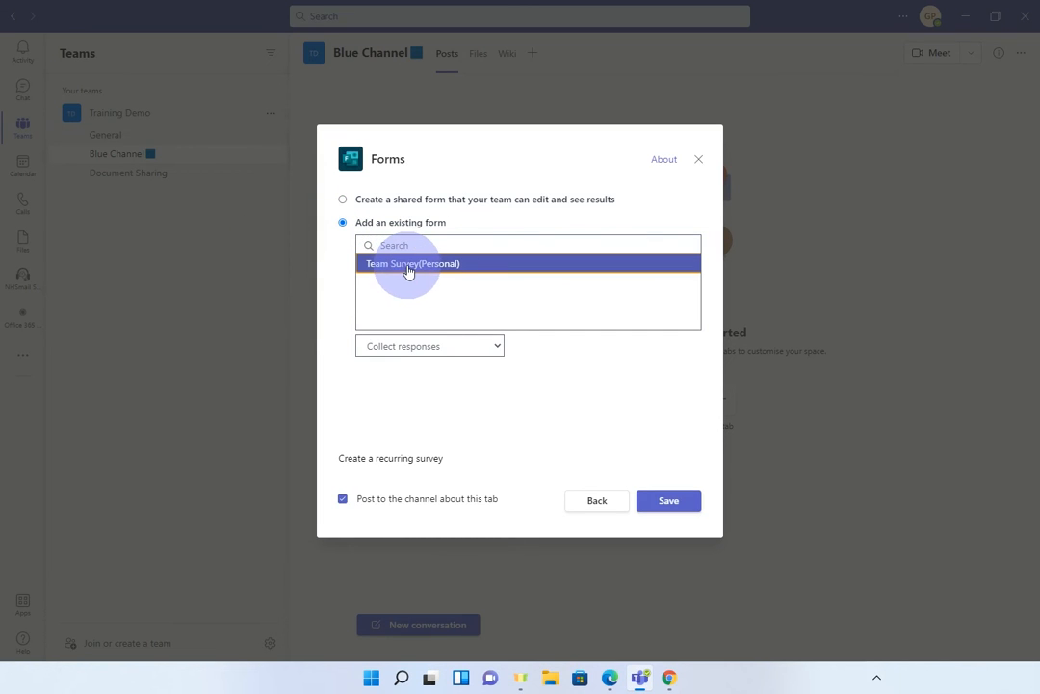
pyautogui.click(498, 348)
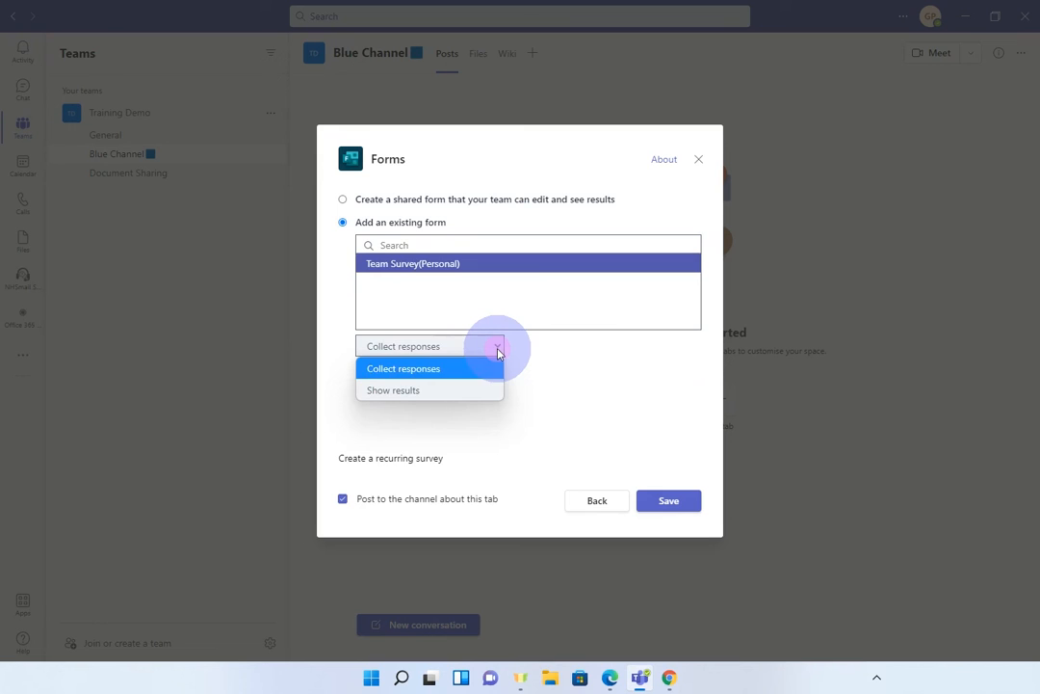
pyautogui.click(440, 376)
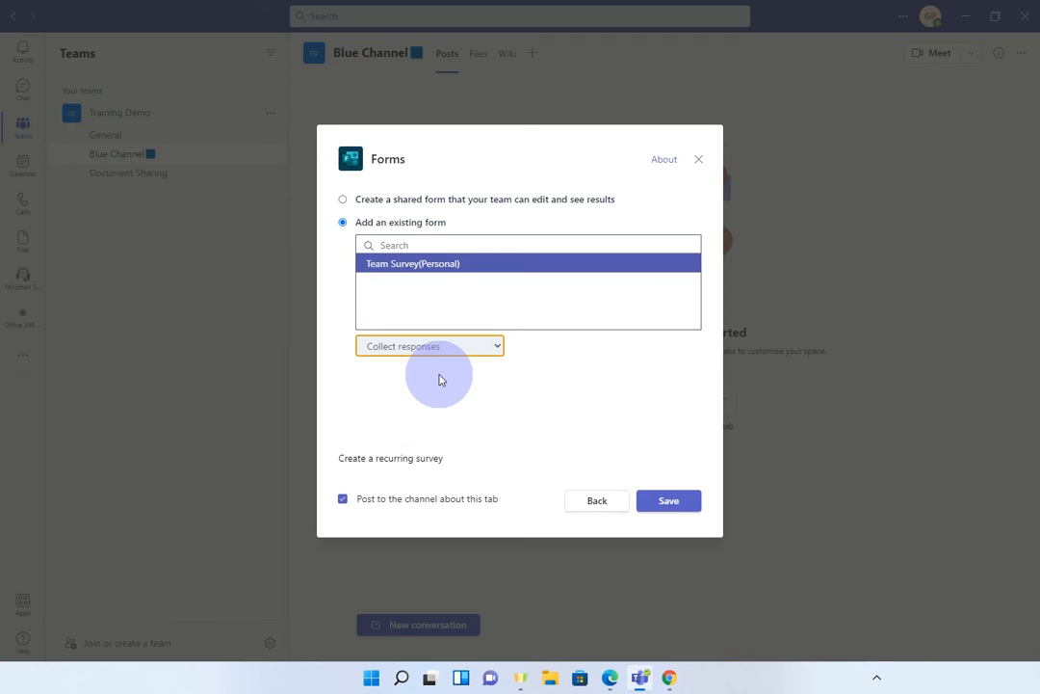
pyautogui.click(669, 517)
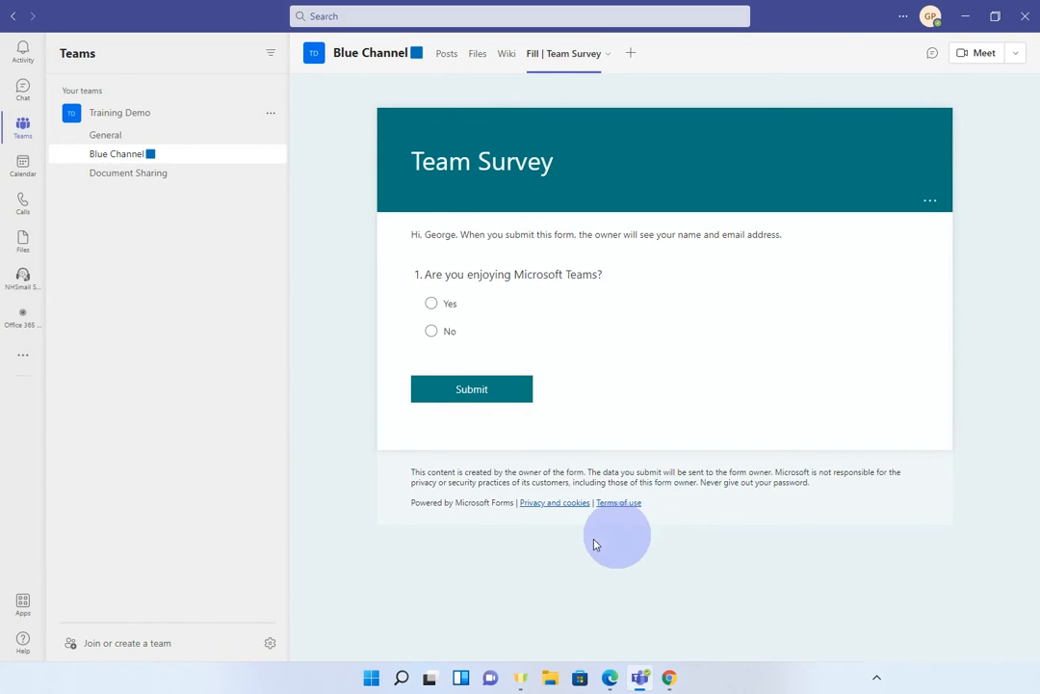
# - Check Blue Channel's posts, submit the answer Yes in the Team Survey tab, and reopen the form for another response
pyautogui.click(450, 67)
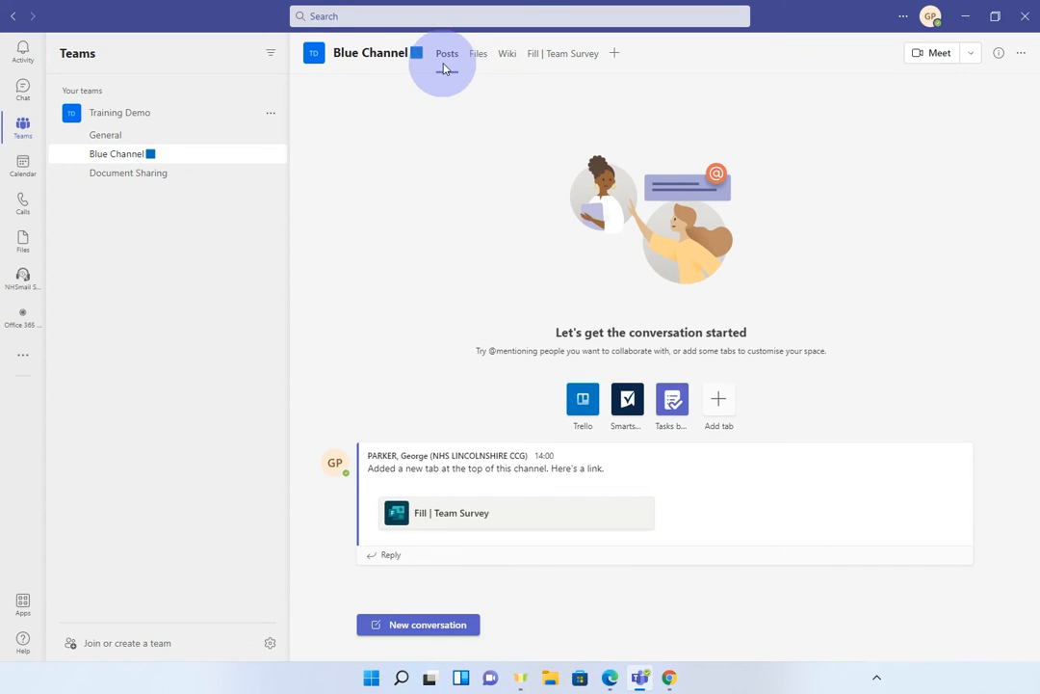
pyautogui.click(557, 65)
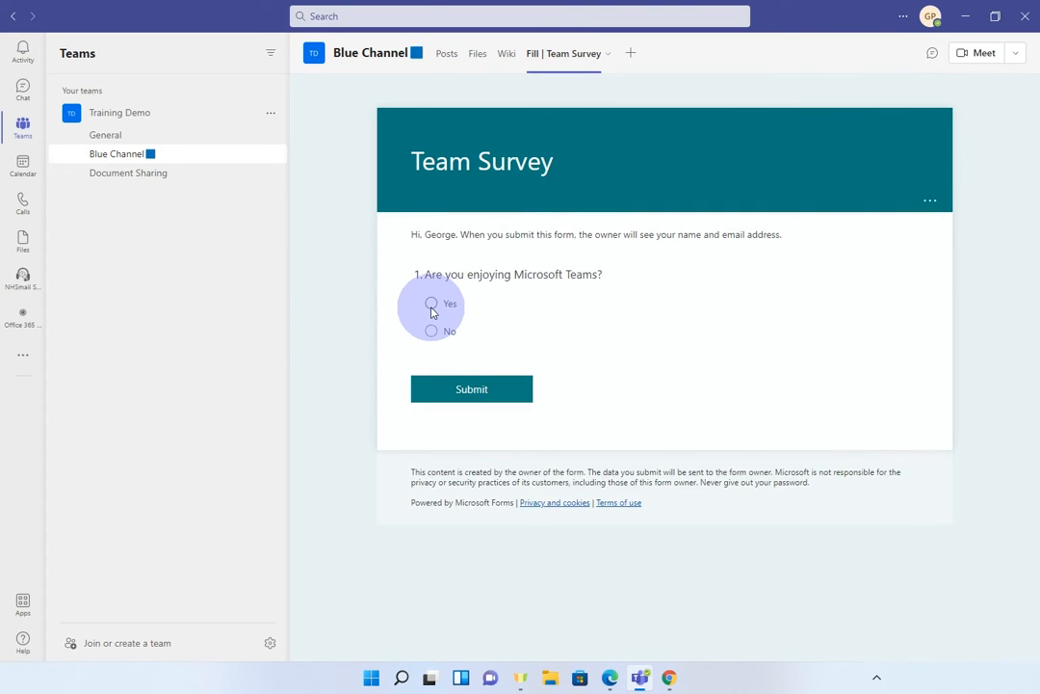
pyautogui.click(432, 304)
pyautogui.click(478, 395)
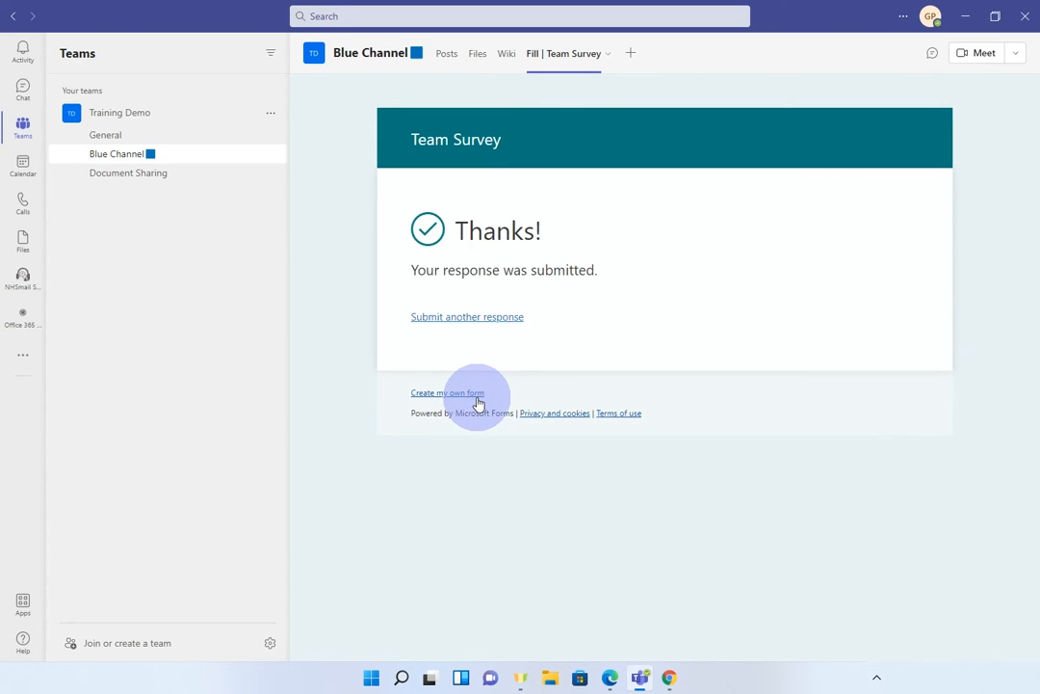
pyautogui.click(469, 320)
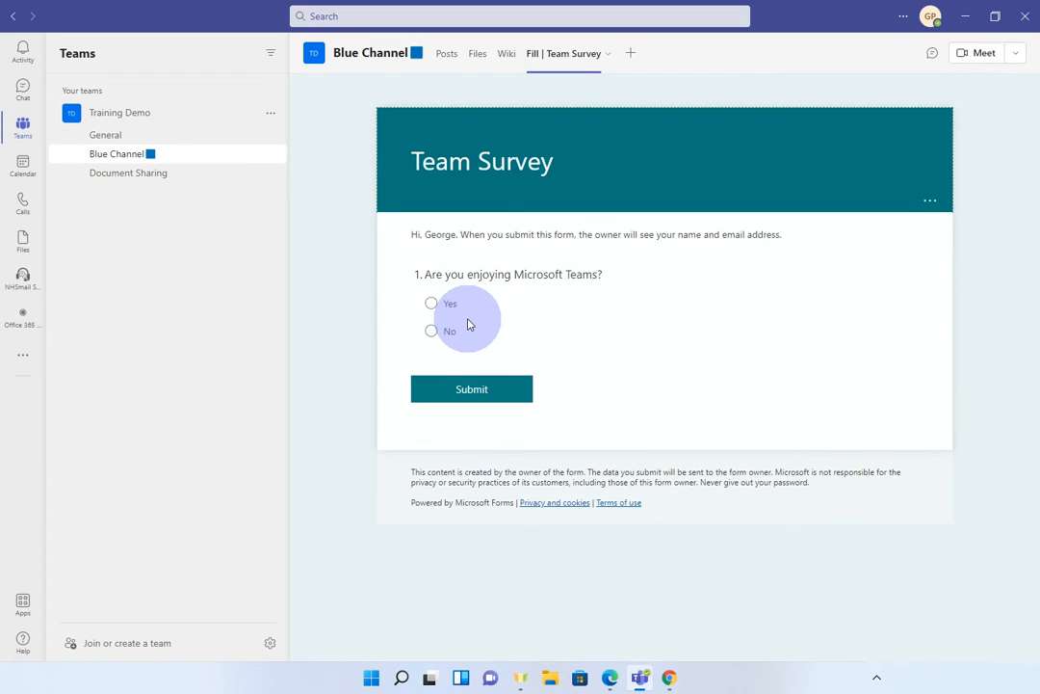
# - Add a Whiteboard tab named "Collab Space" to the General channel and open it for collaboration with everyone able to edit
pyautogui.click(105, 145)
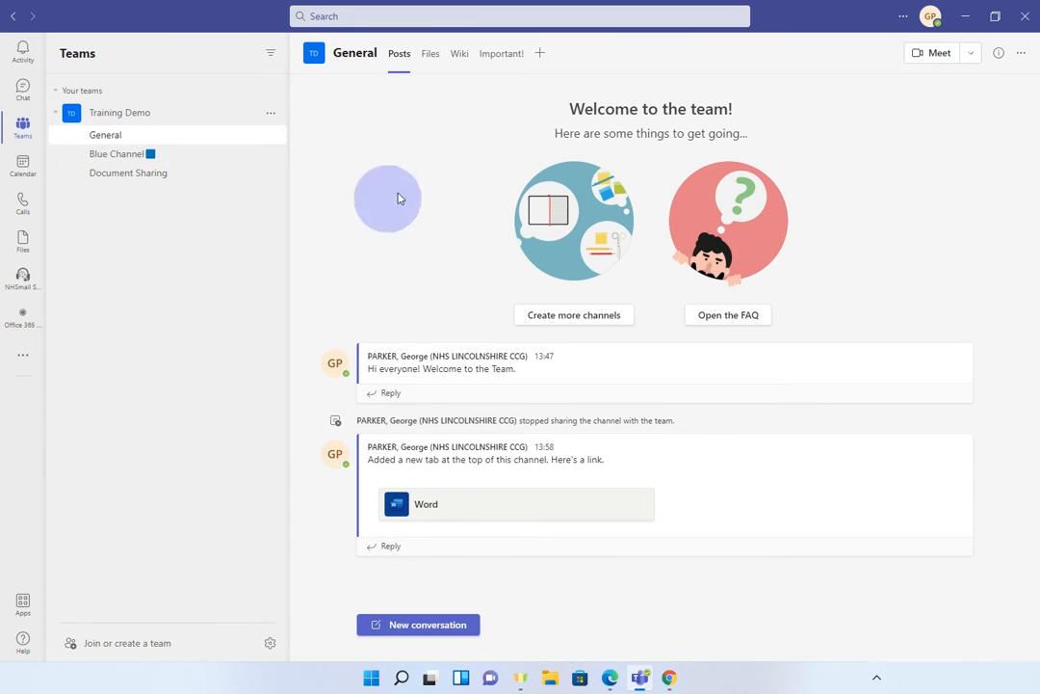
pyautogui.click(542, 60)
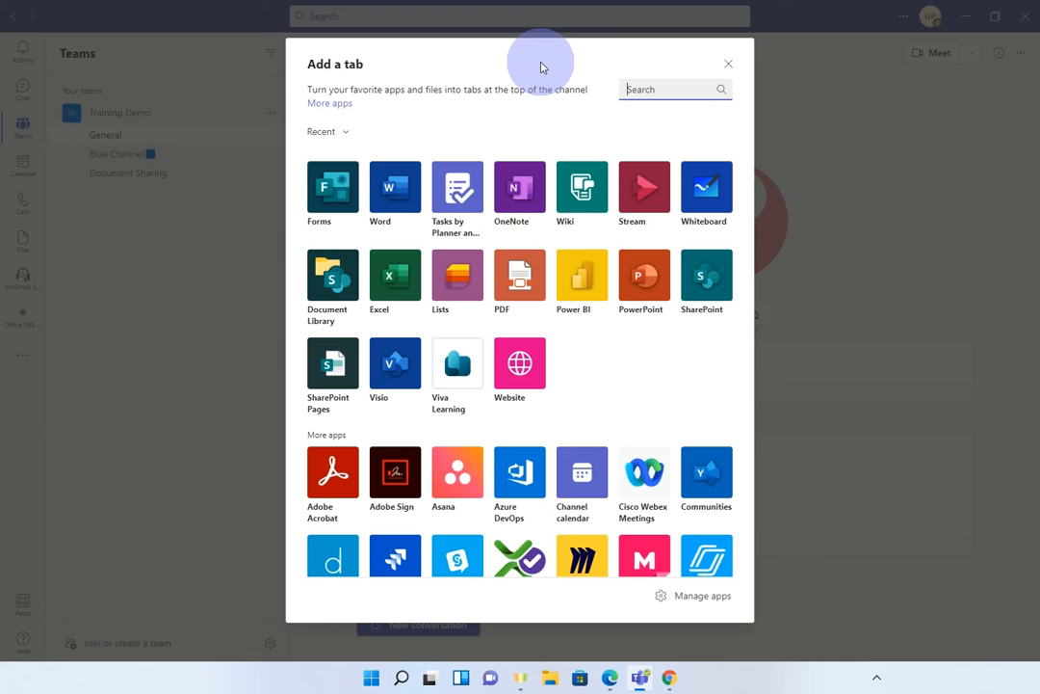
pyautogui.click(707, 207)
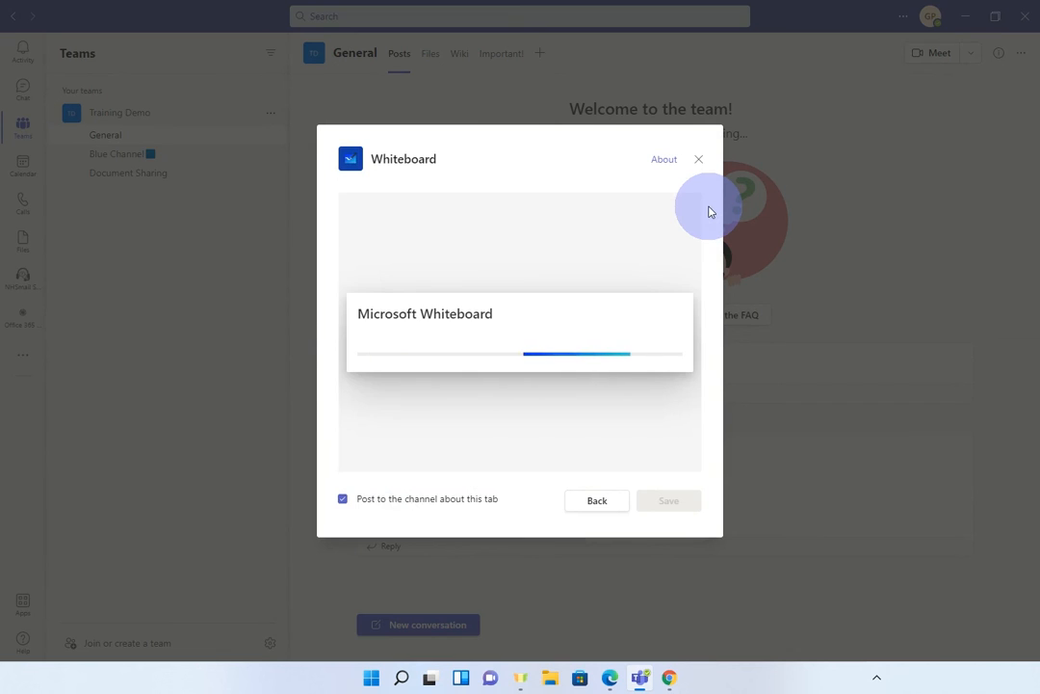
pyautogui.doubleClick(611, 255)
pyautogui.write('C')
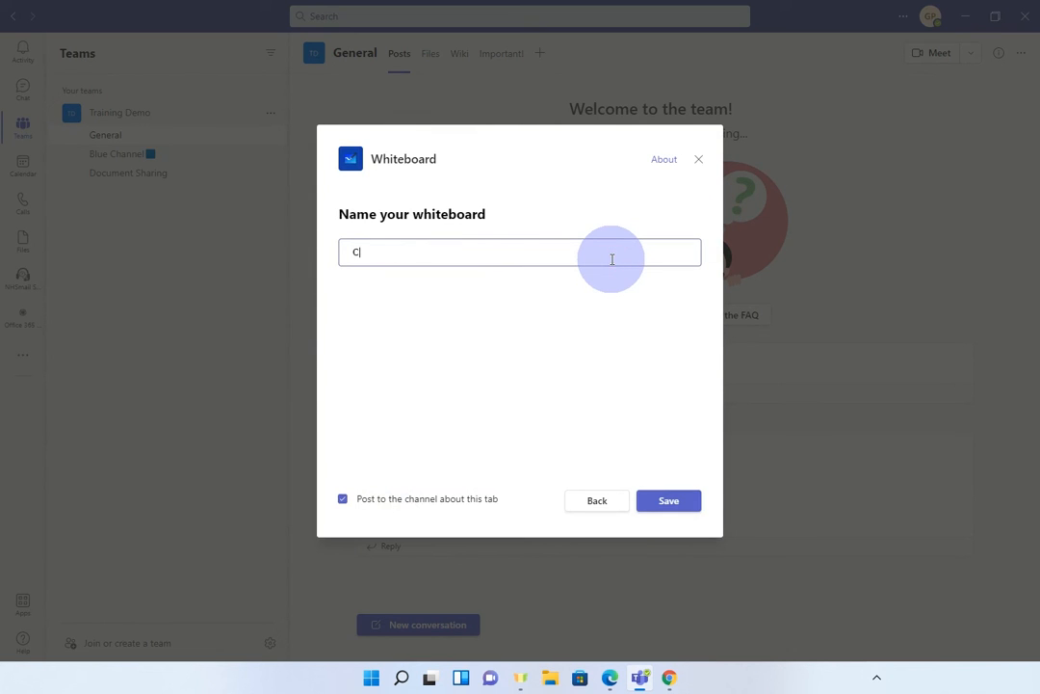
pyautogui.write('ollab Space')
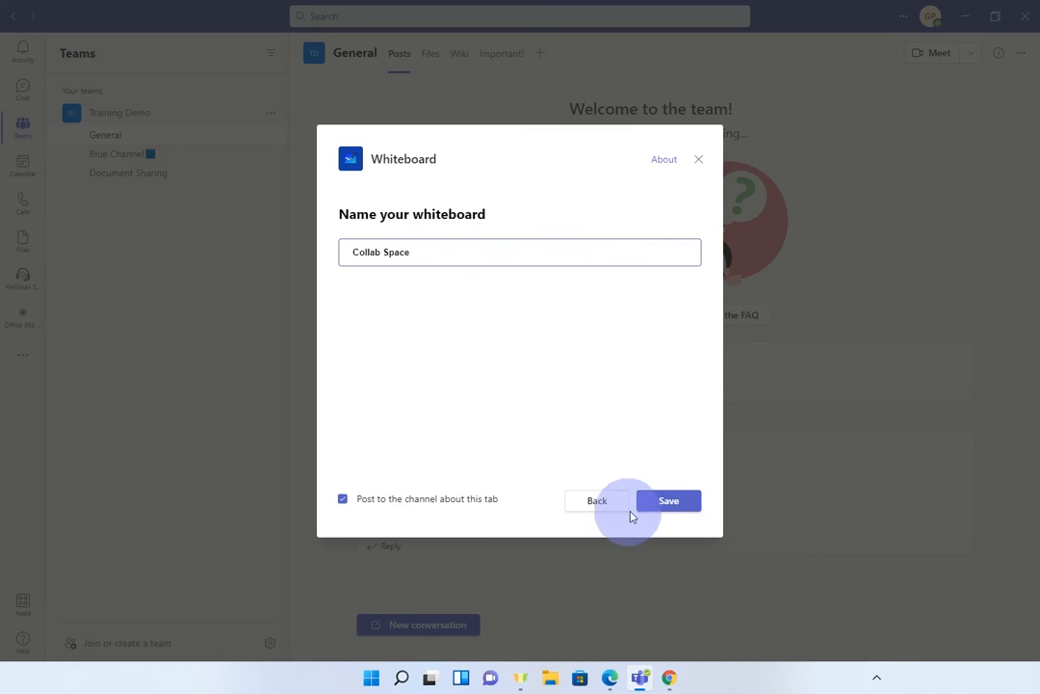
pyautogui.click(671, 509)
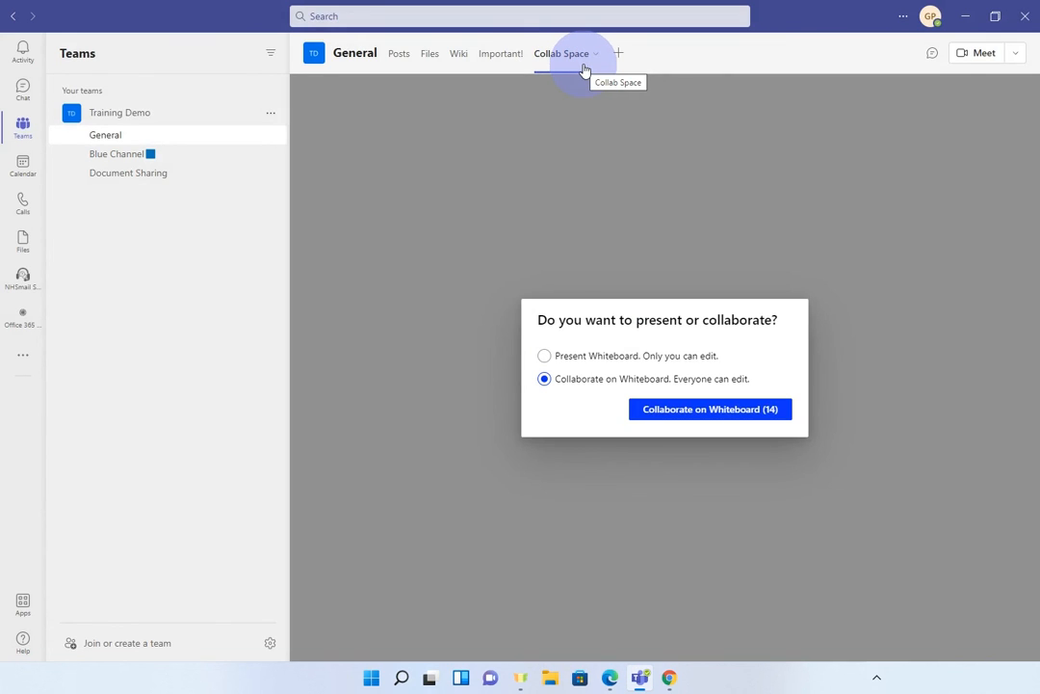
pyautogui.click(722, 415)
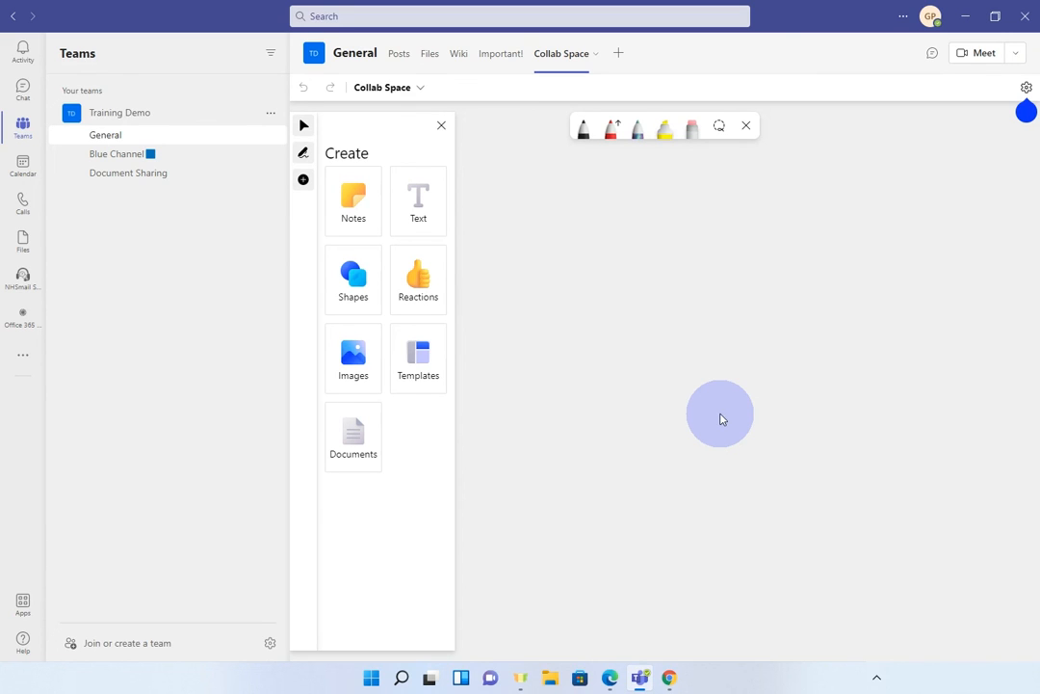
# - Review the General channel's posts for the whiteboard announcement and look through the apps that can be added as tabs
pyautogui.click(401, 63)
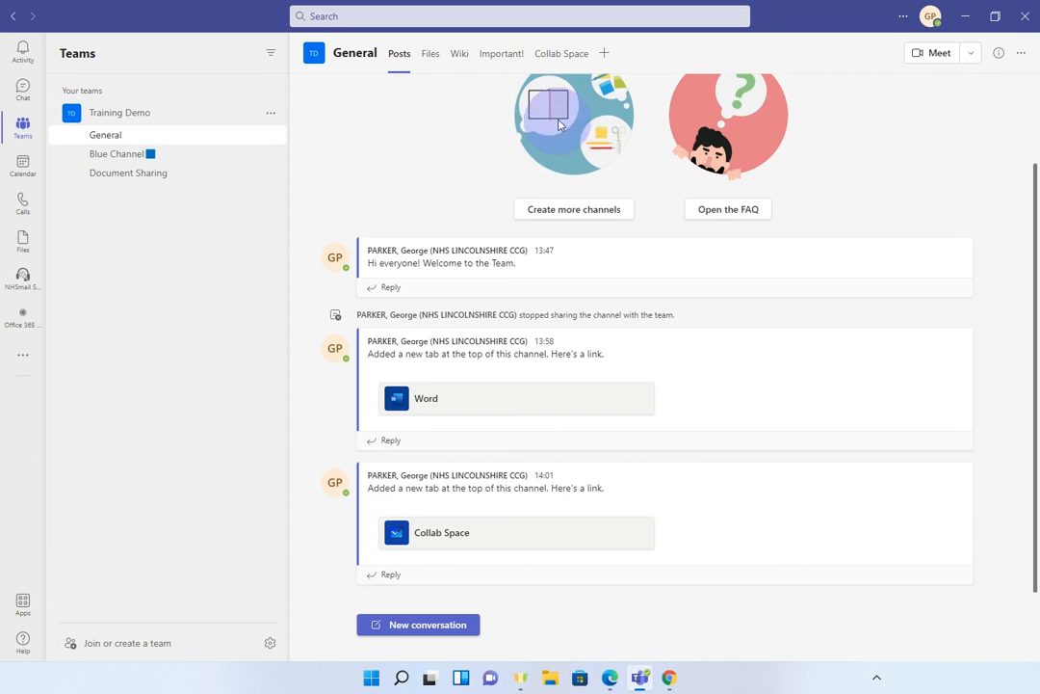
pyautogui.click(605, 53)
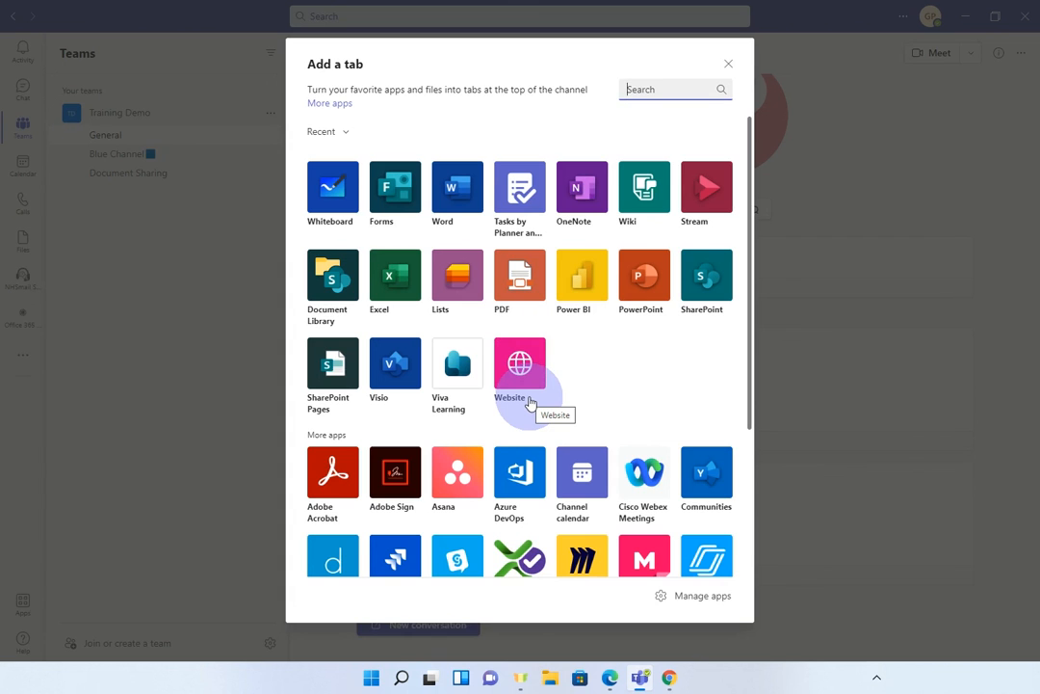
pyautogui.click(730, 70)
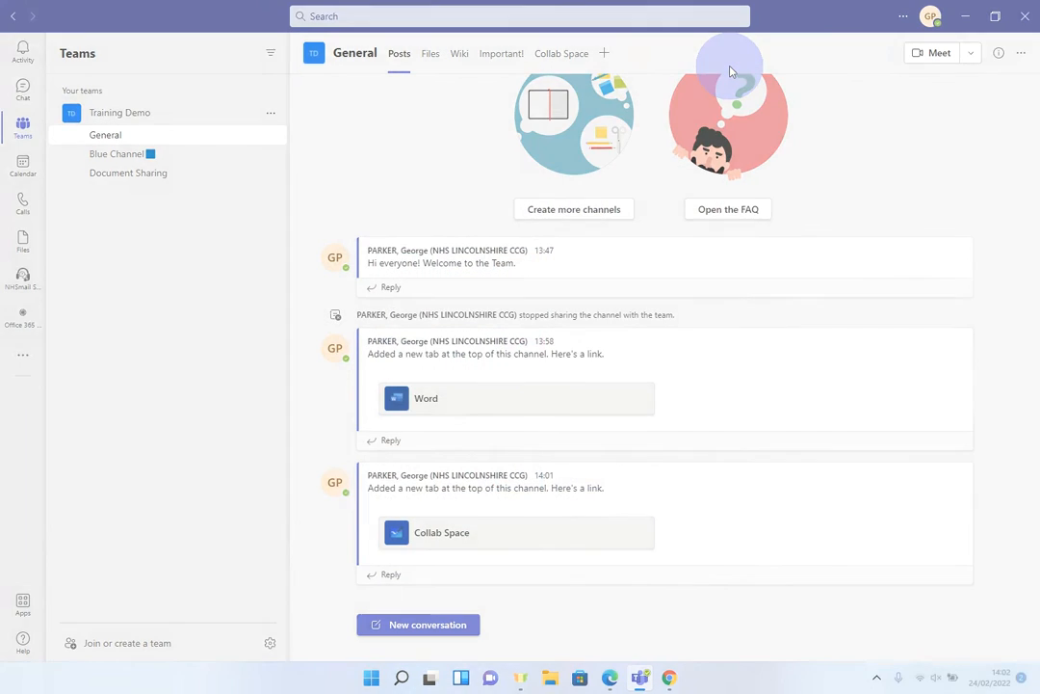